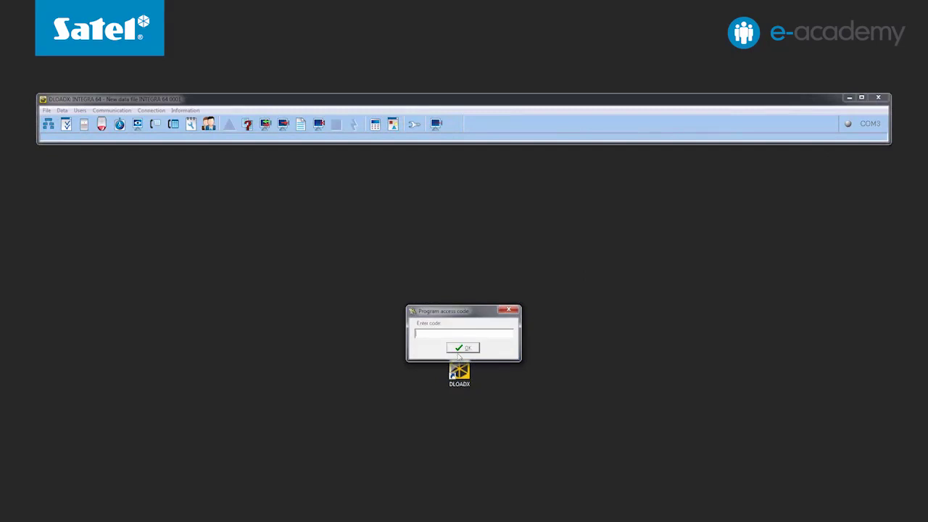
- Enter the program access code, open the INTEGRA 24 data file and dismiss the version 1.13 EN notice
{"action": "type", "text": "1234"}
{"action": "left_click", "coordinate": [462, 349]}
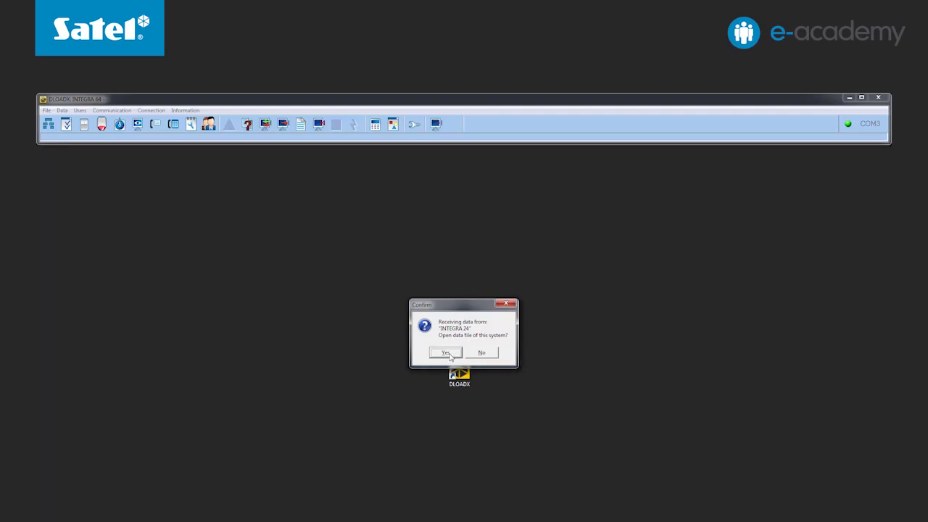
{"action": "left_click", "coordinate": [447, 353]}
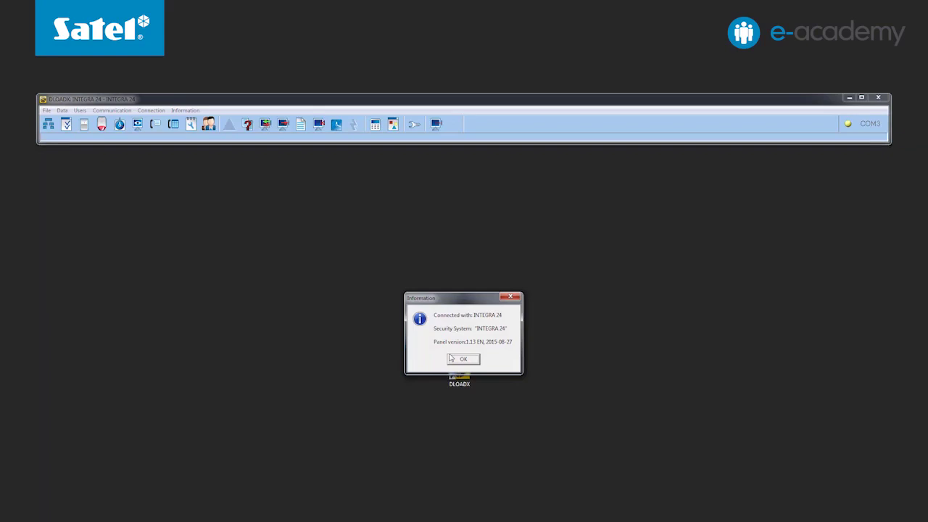
{"action": "left_click", "coordinate": [464, 362]}
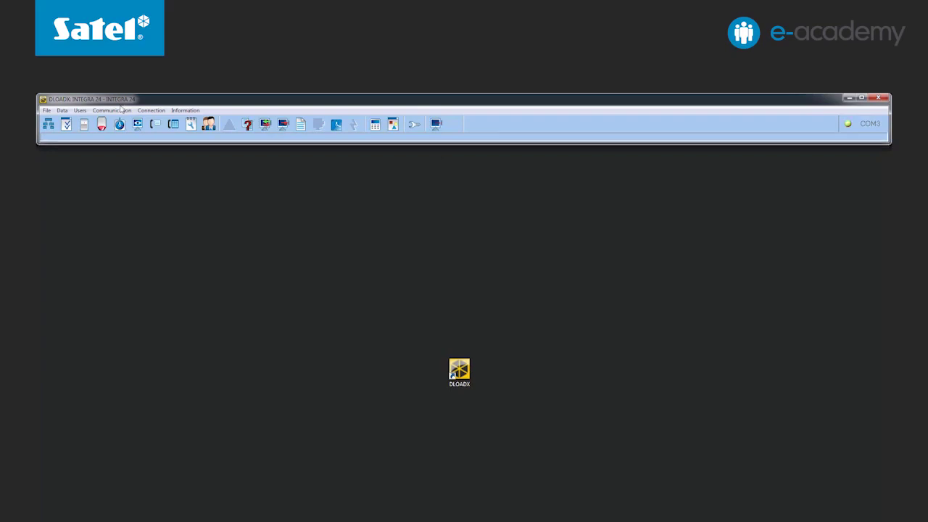
- Export the INTEGRA 24 data to a file whose name ends in 'export'
{"action": "left_click", "coordinate": [48, 112]}
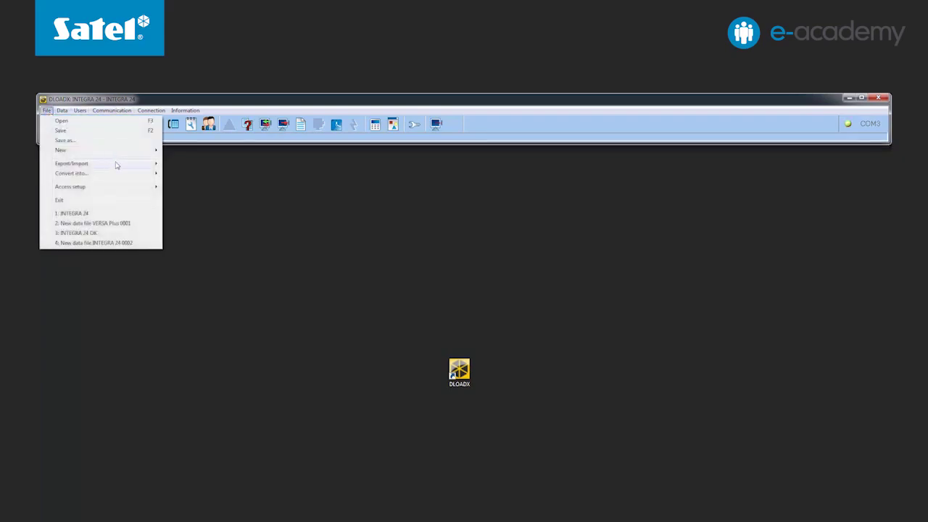
{"action": "mouse_move", "coordinate": [120, 166]}
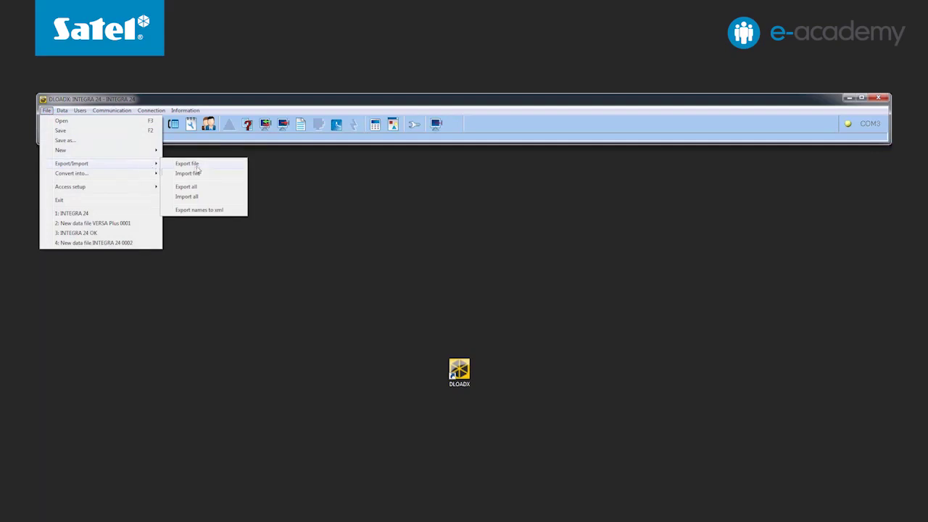
{"action": "left_click", "coordinate": [201, 169]}
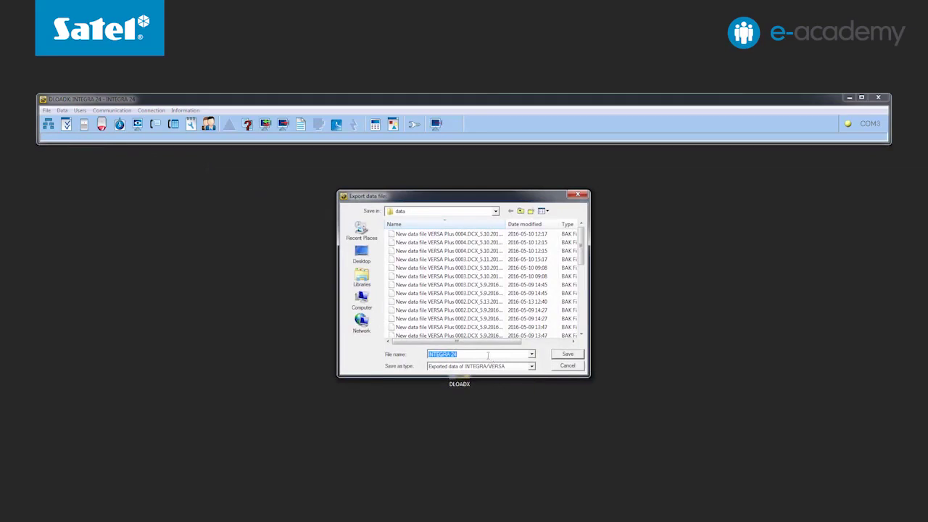
{"action": "left_click", "coordinate": [488, 355]}
{"action": "type", "text": "export"}
{"action": "left_click", "coordinate": [557, 356]}
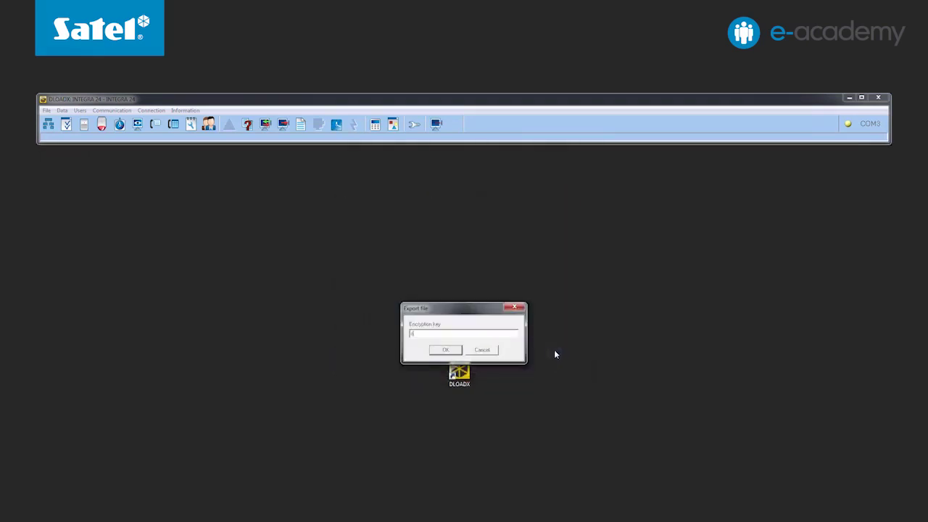
- Enter an encryption key for the export file and confirm it to finish exporting
{"action": "type", "text": "exampleke"}
{"action": "type", "text": "ncryption"}
{"action": "type", "text": ".key"}
{"action": "left_click", "coordinate": [445, 351]}
{"action": "type", "text": "xample-kindyption-ke"}
{"action": "left_click", "coordinate": [436, 350]}
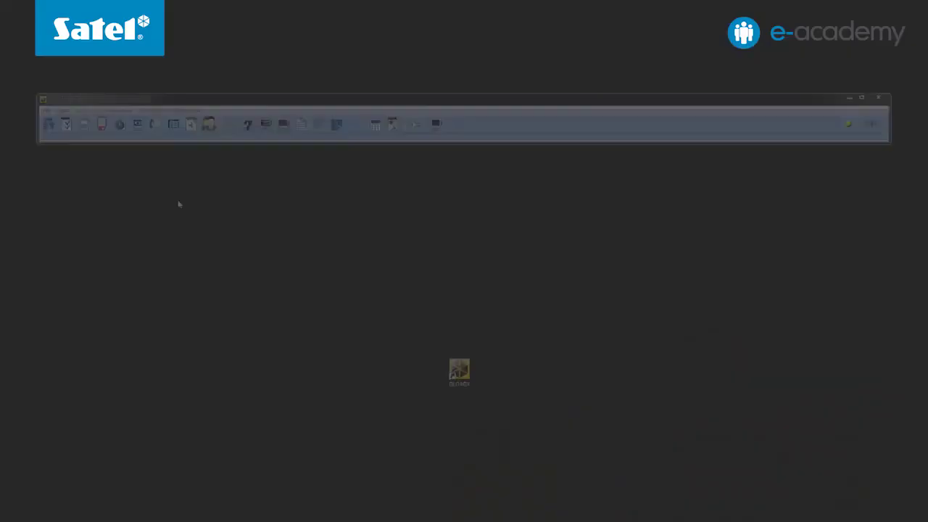
- Import INTEGRA 24 export.XCX without saving changes to the current data
{"action": "left_click", "coordinate": [46, 110]}
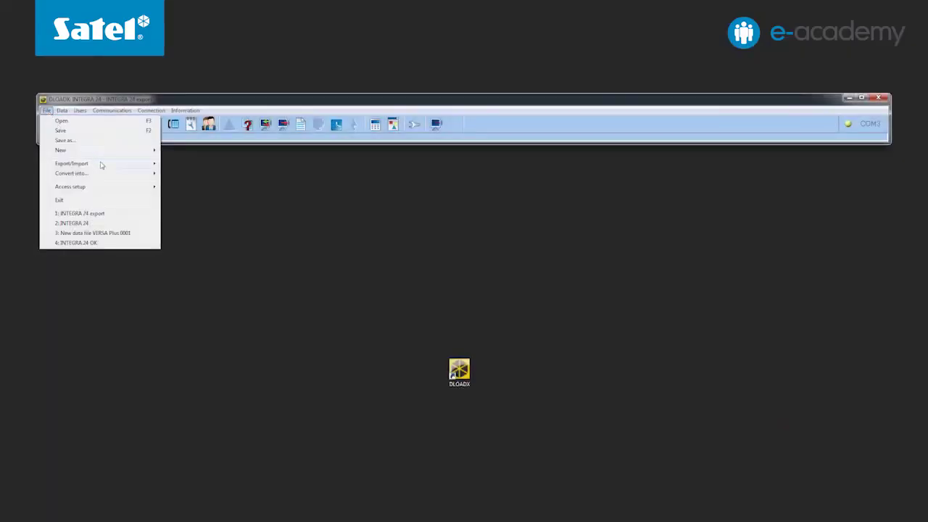
{"action": "mouse_move", "coordinate": [101, 164]}
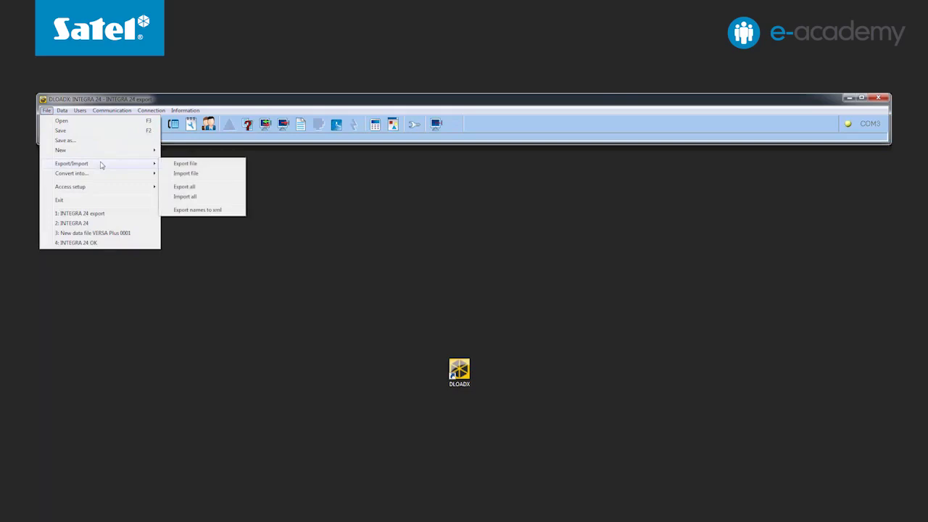
{"action": "left_click", "coordinate": [180, 174]}
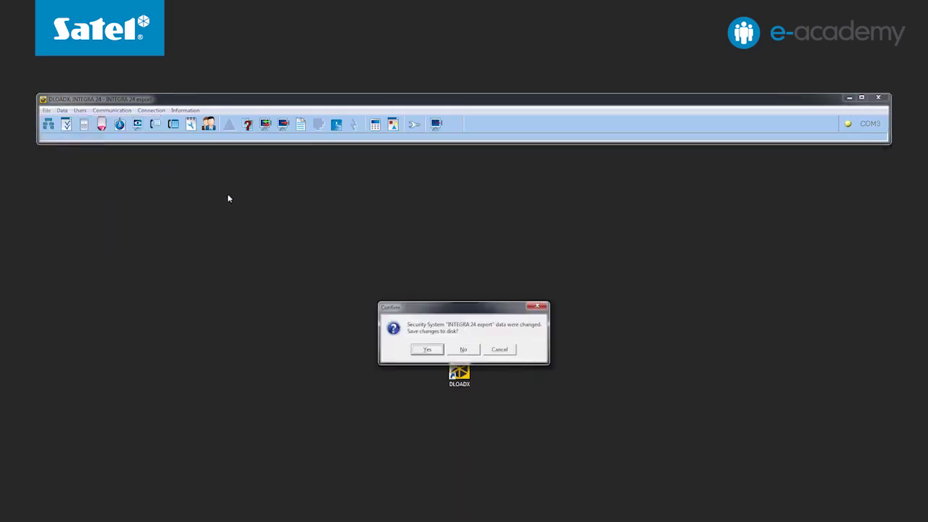
{"action": "left_click", "coordinate": [463, 350]}
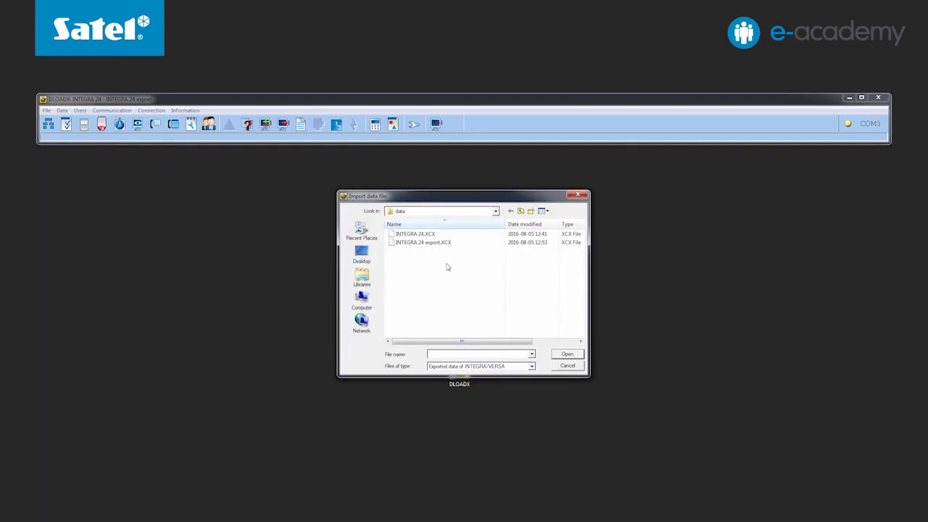
{"action": "left_click", "coordinate": [463, 247]}
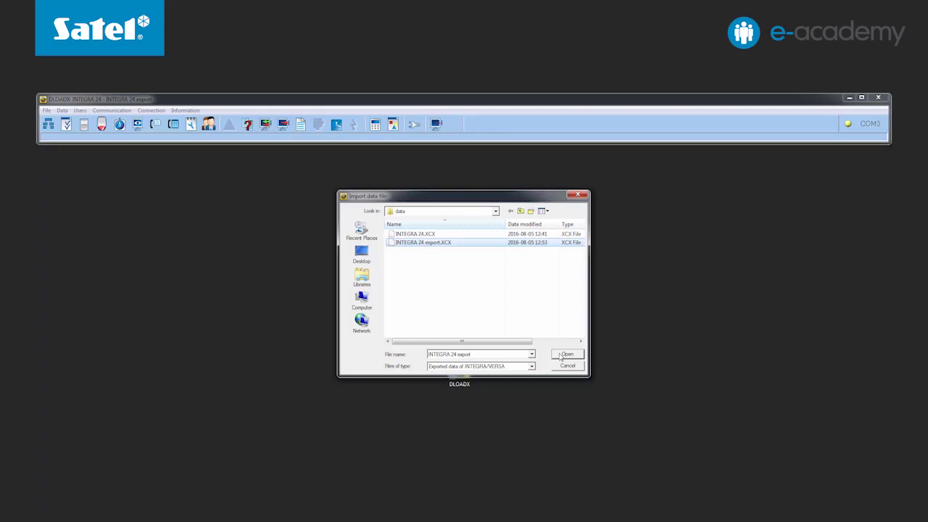
{"action": "left_click", "coordinate": [560, 356]}
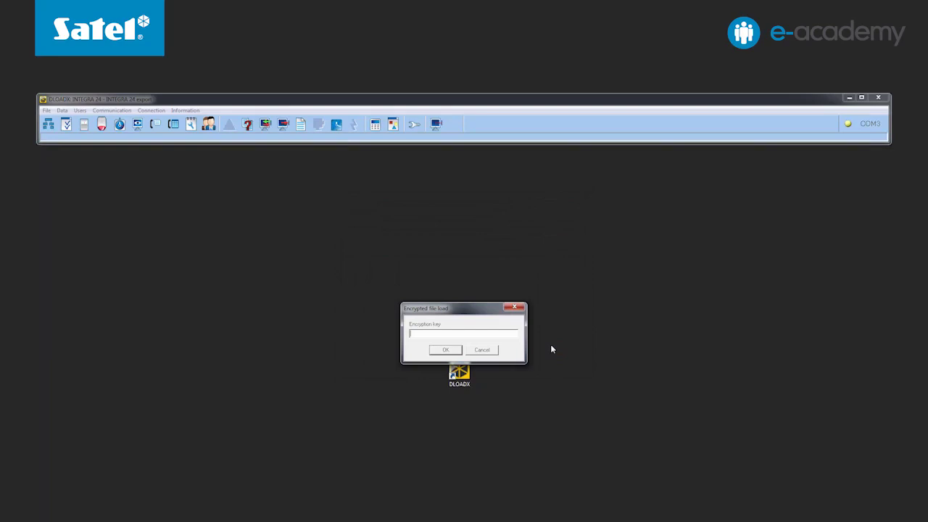
- Decrypt the import with its encryption key and save it as data file 'INTEGRA 24 import'
{"action": "type", "text": "example encryption key"}
{"action": "key", "text": "Return"}
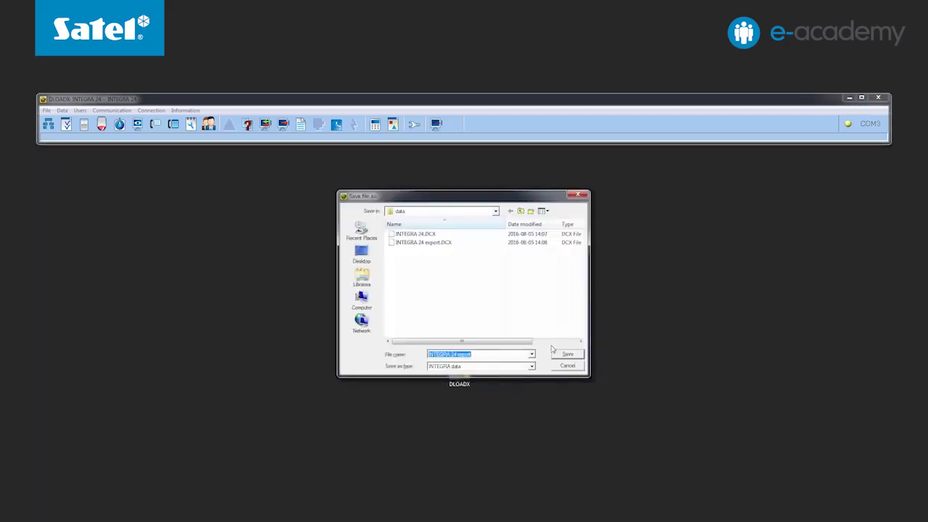
{"action": "left_click", "coordinate": [485, 353]}
{"action": "key", "text": "BackSpace"}
{"action": "key", "text": "BackSpace"}
{"action": "key", "text": "BackSpace"}
{"action": "key", "text": "BackSpace"}
{"action": "key", "text": "BackSpace"}
{"action": "key", "text": "BackSpace"}
{"action": "type", "text": "impo"}
{"action": "key", "text": "Return"}
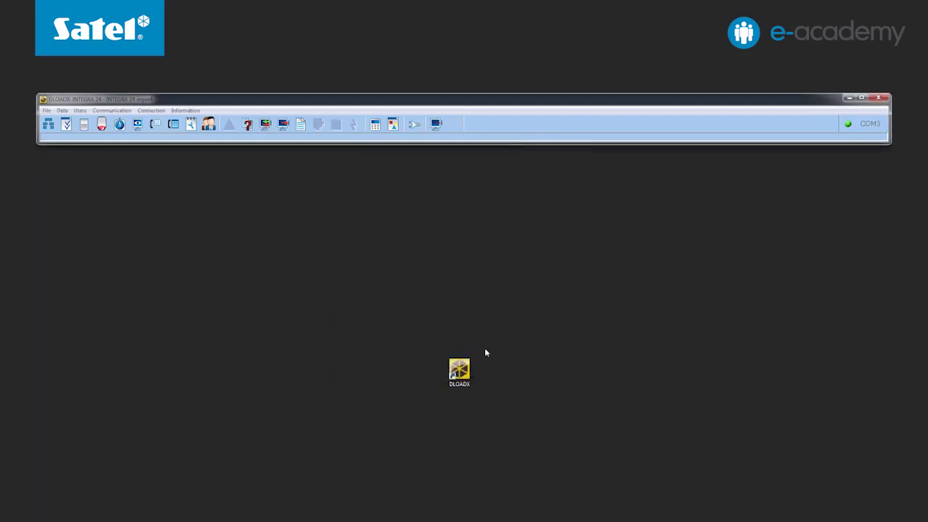